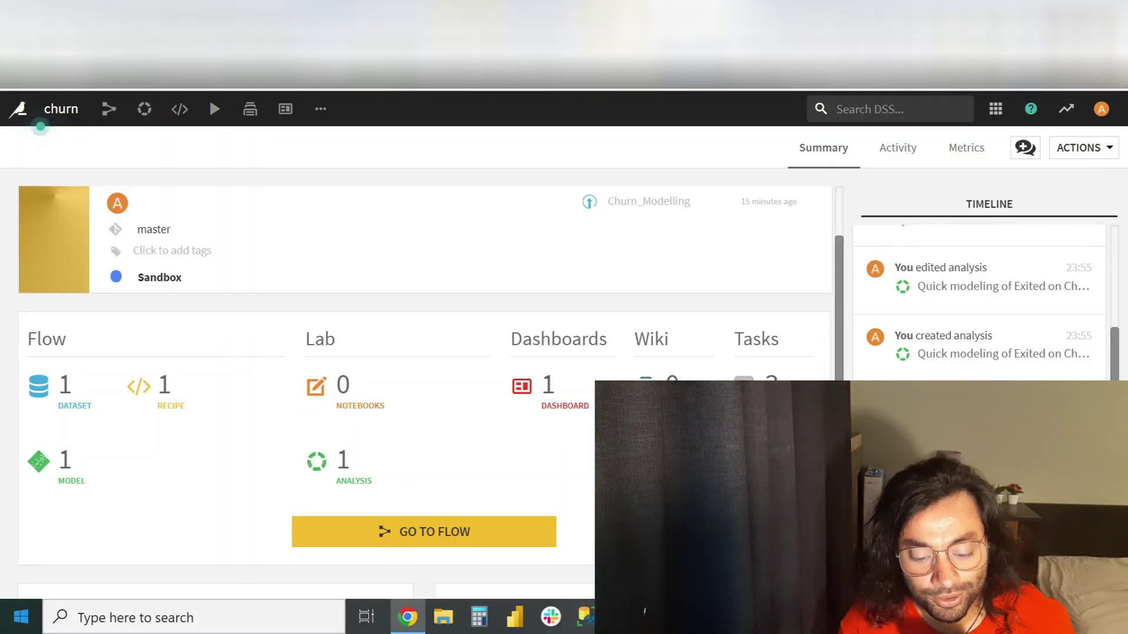
Open the random forest prediction model (ROC AUC 0.857) from the project flow.
{"action": "left_click", "coordinate": [366, 532]}
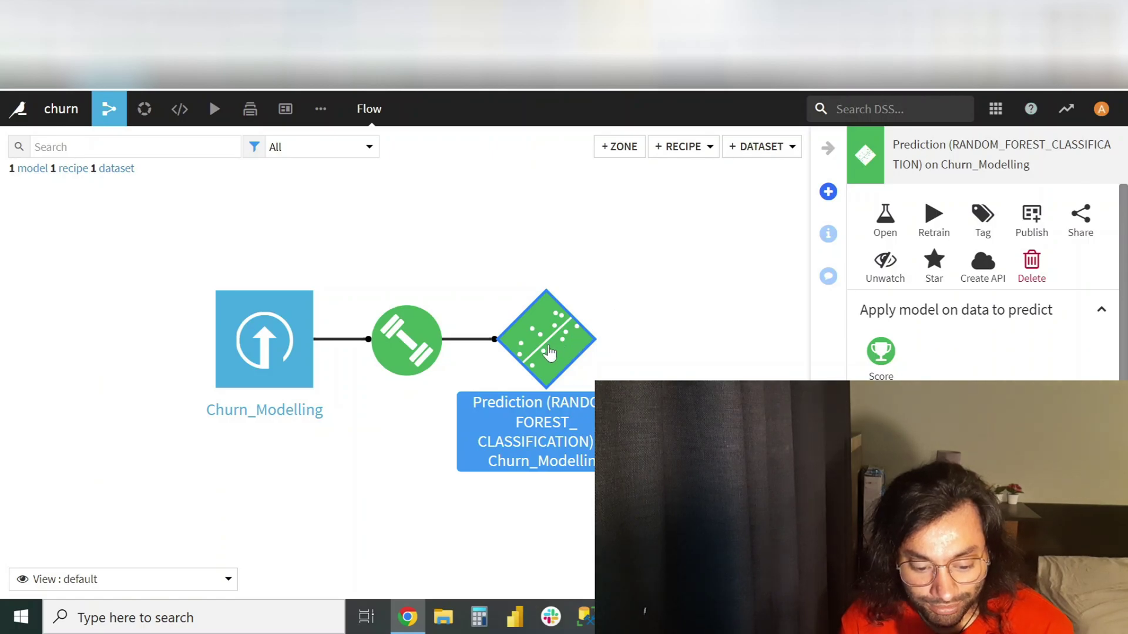
{"action": "left_click", "coordinate": [544, 341]}
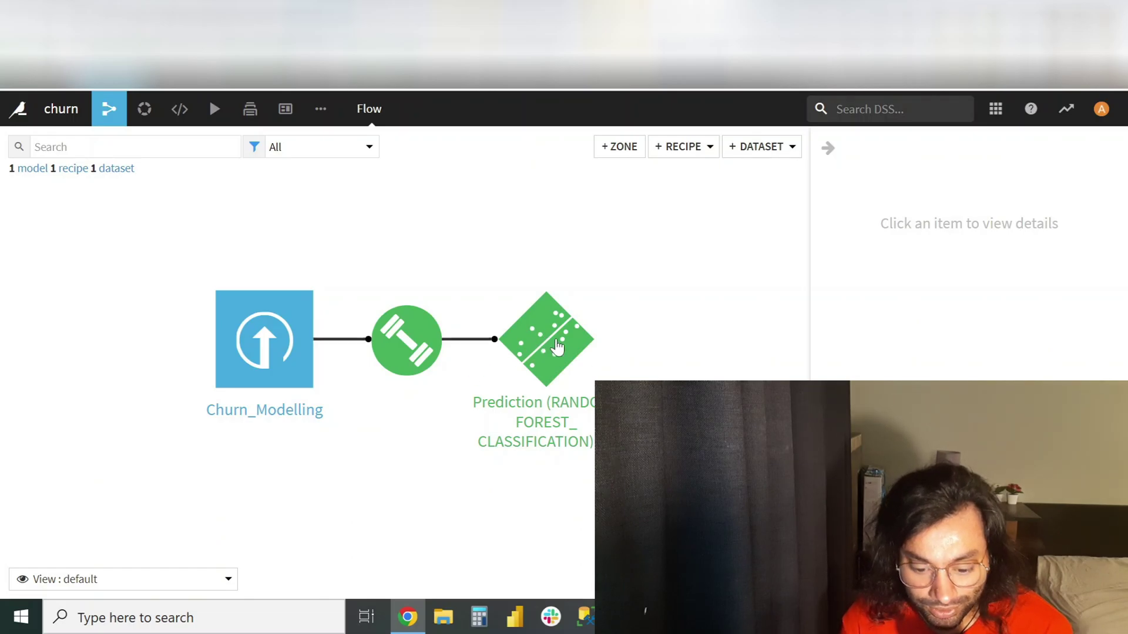
{"action": "left_click", "coordinate": [548, 356]}
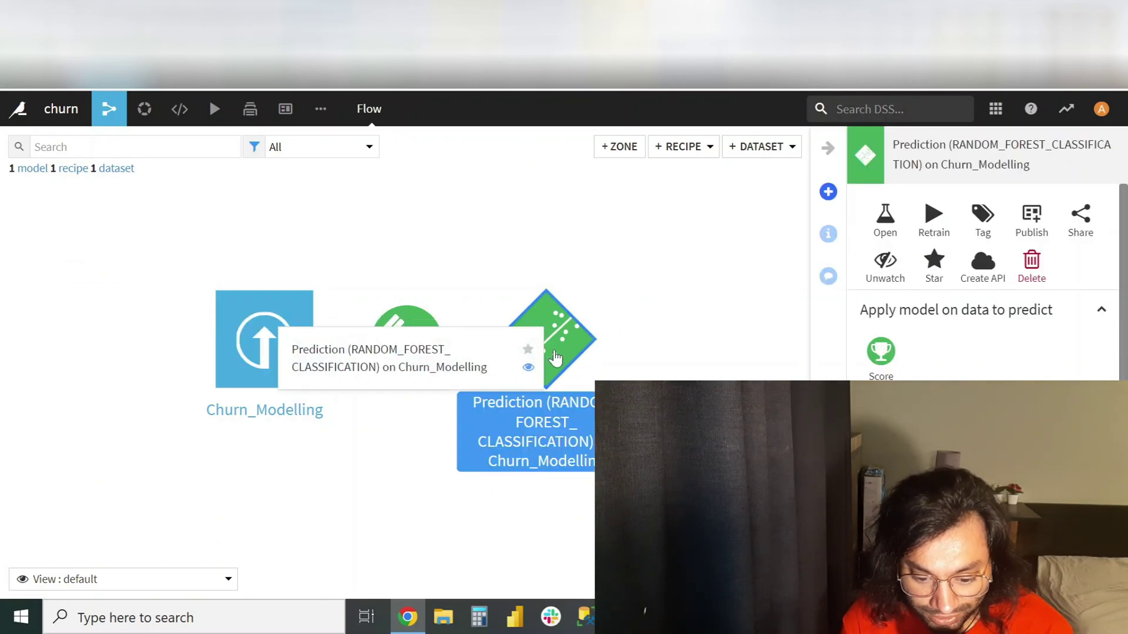
{"action": "double_click", "coordinate": [548, 357]}
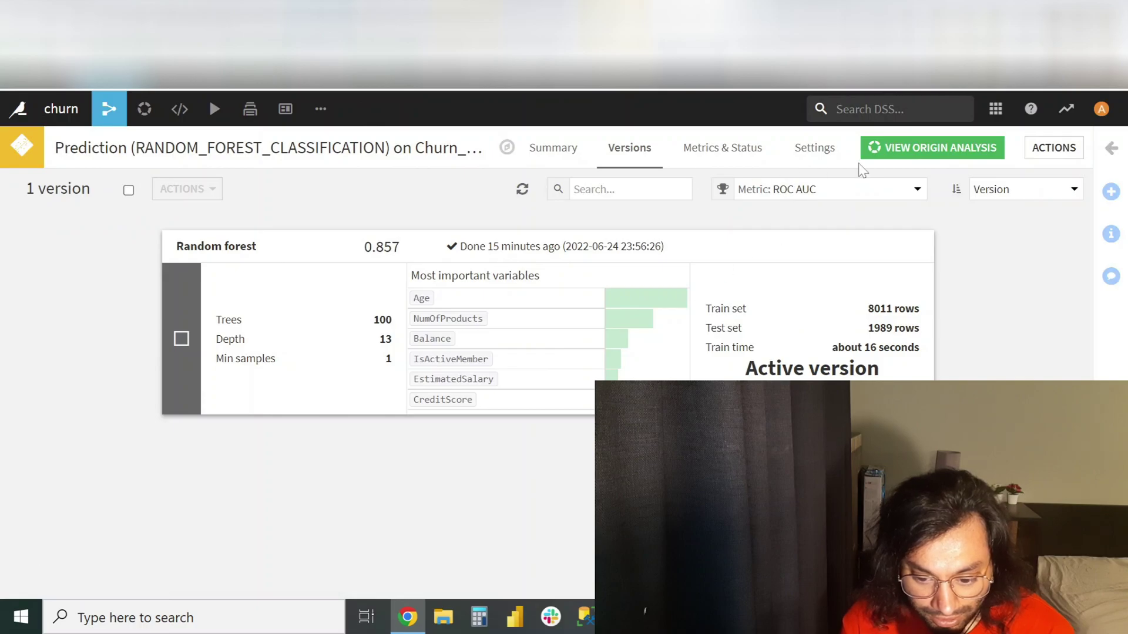
Open the Random forest result in the model's originating Exited analysis.
{"action": "left_click", "coordinate": [917, 153]}
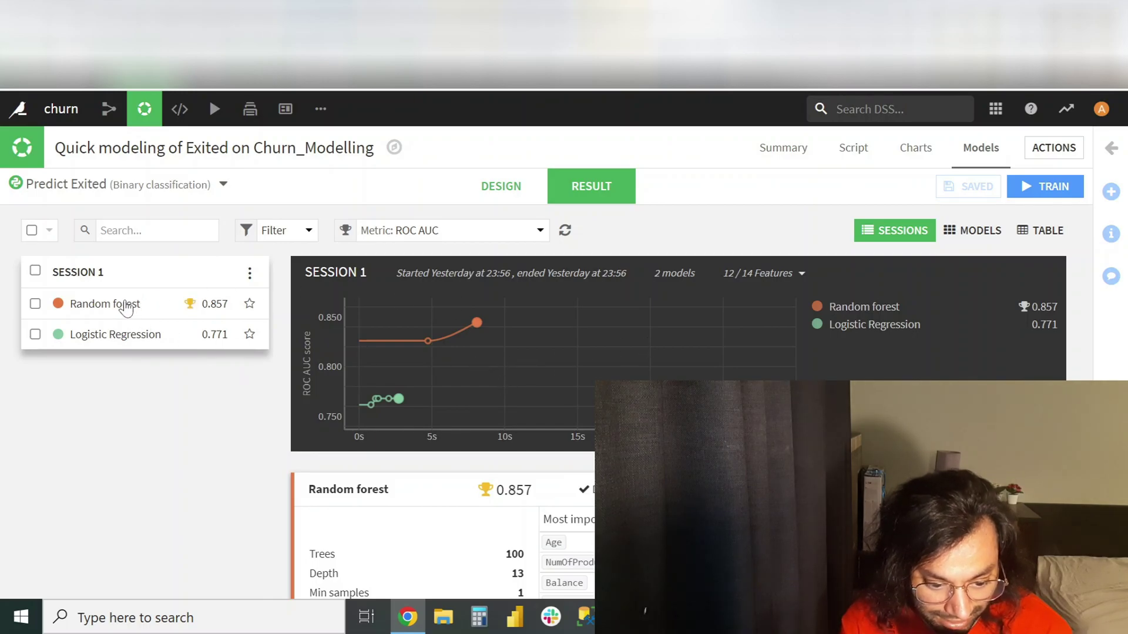
{"action": "left_click", "coordinate": [122, 314]}
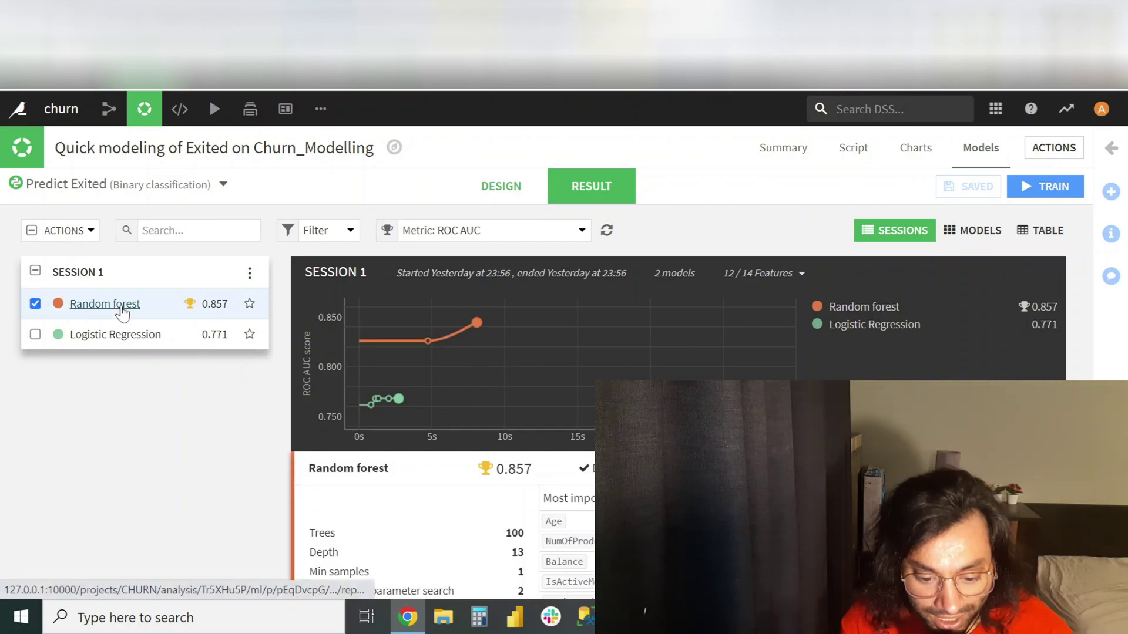
Open the Random forest report and fully expand its decision tree.
{"action": "left_click", "coordinate": [113, 308]}
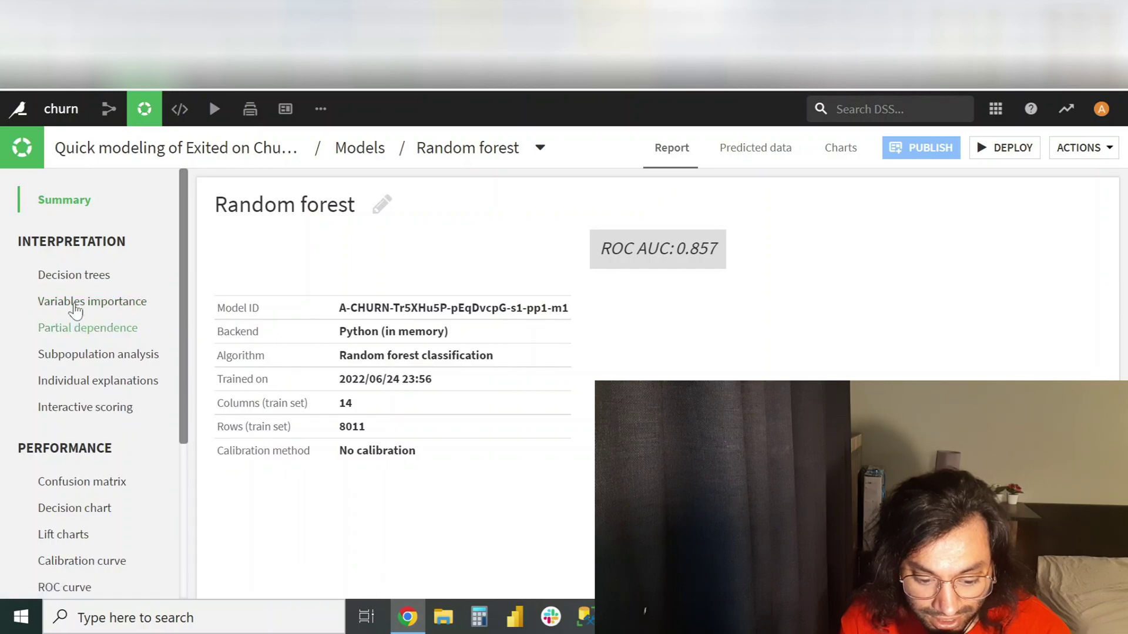
{"action": "left_click", "coordinate": [64, 275]}
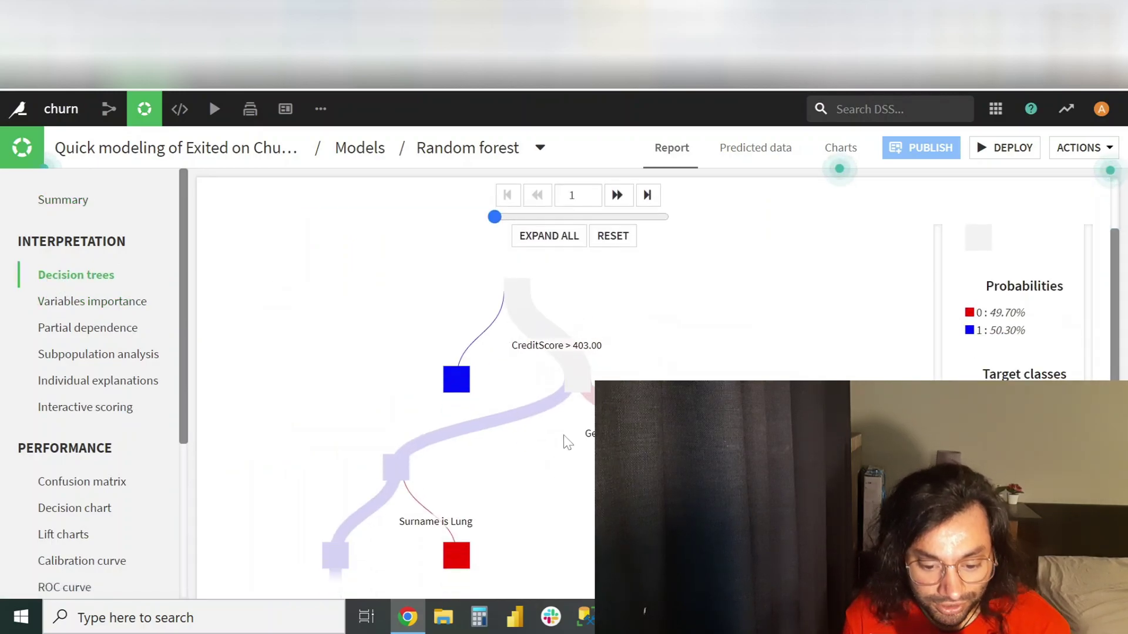
{"action": "left_click", "coordinate": [556, 238]}
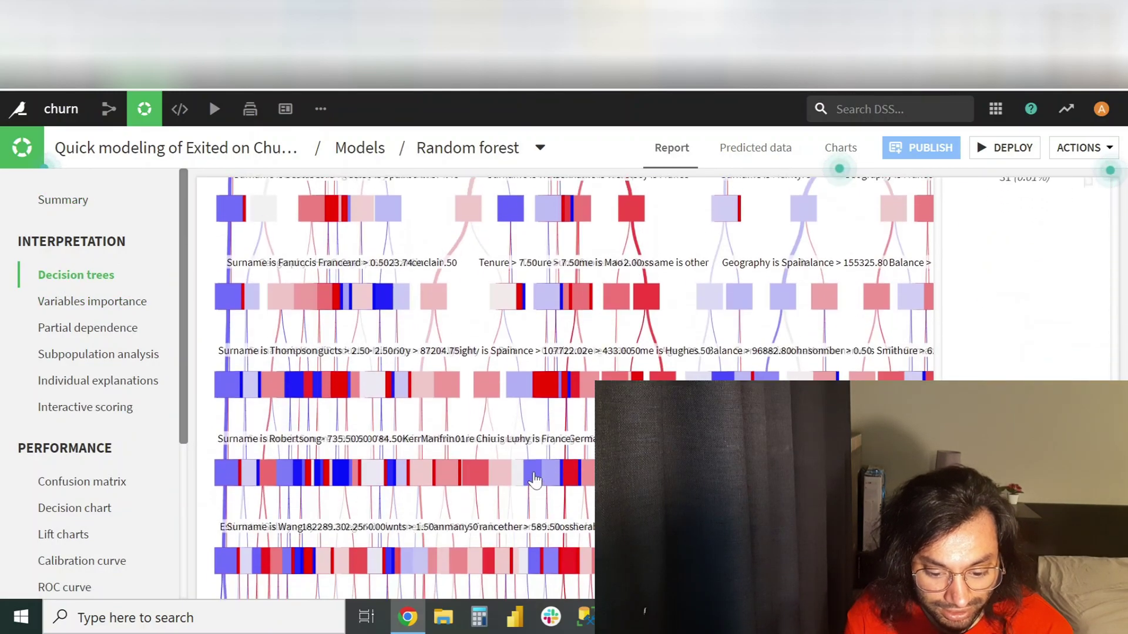
{"action": "scroll", "coordinate": [532, 478], "scroll_direction": "up", "scroll_amount": 5}
{"action": "scroll", "coordinate": [534, 478], "scroll_direction": "up", "scroll_amount": 3}
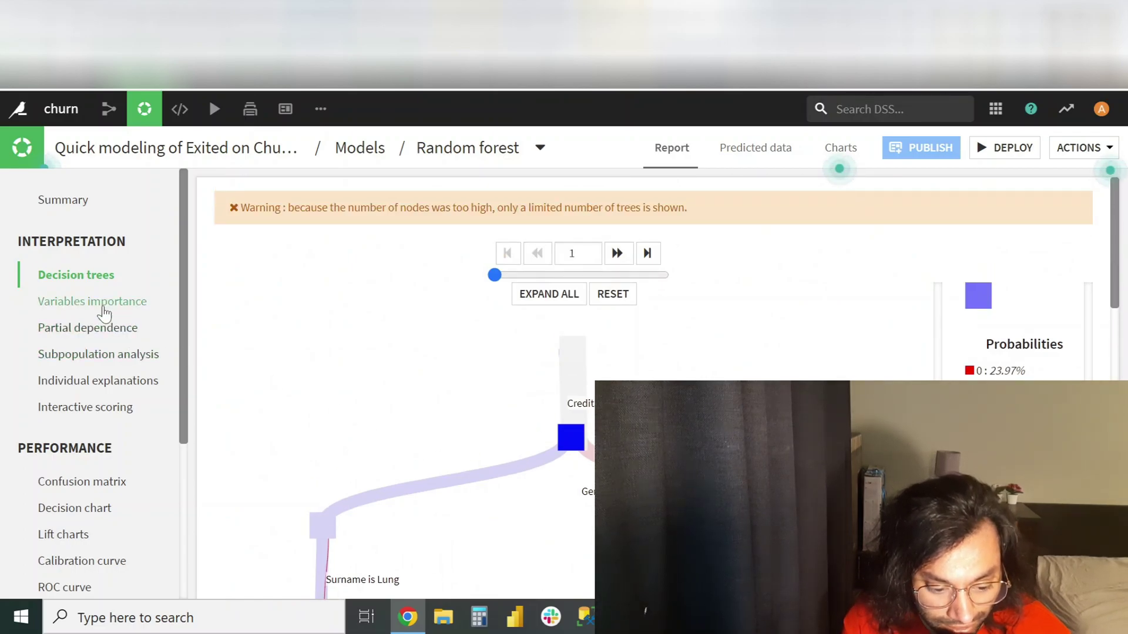
Review variable importance, confusion matrix, ROC curve and density chart, then the predicted data.
{"action": "left_click", "coordinate": [104, 306]}
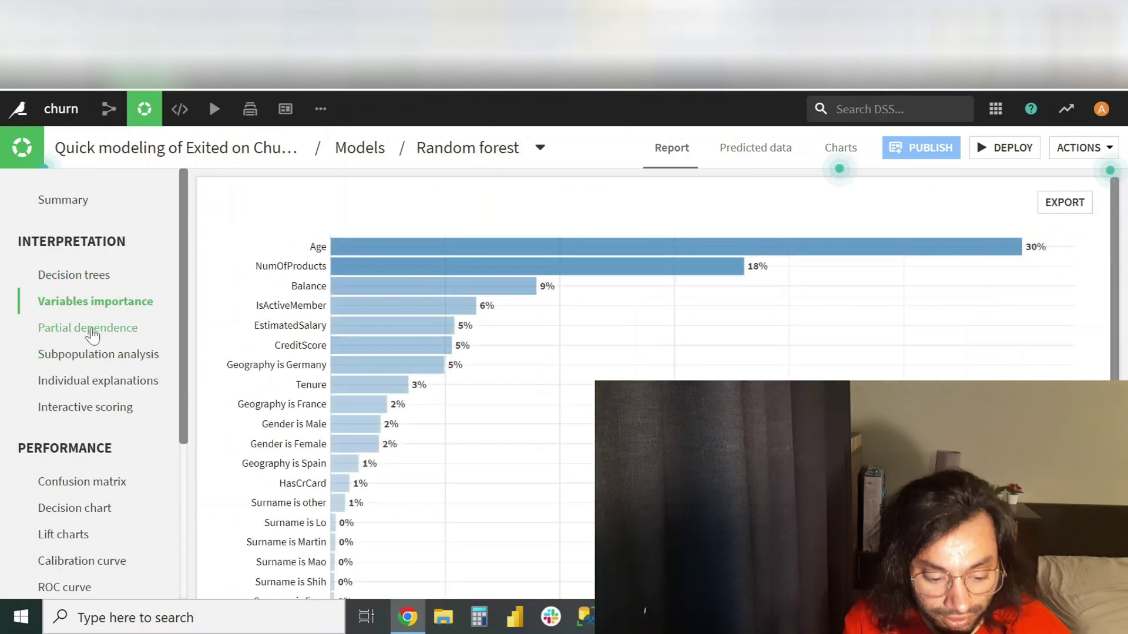
{"action": "scroll", "coordinate": [88, 349], "scroll_direction": "down", "scroll_amount": 2}
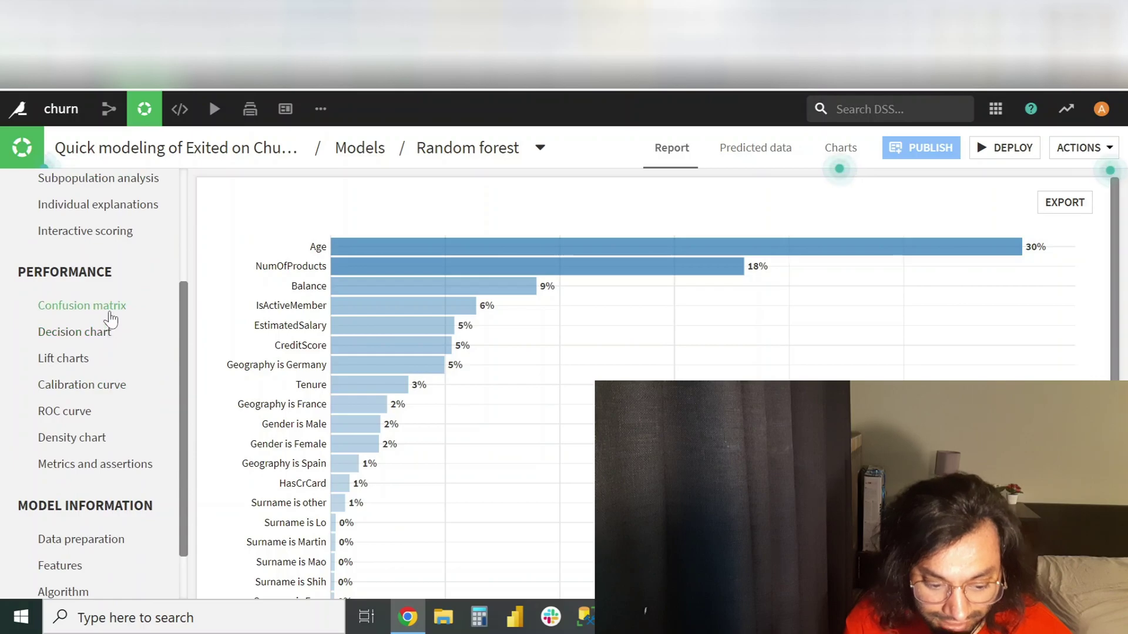
{"action": "left_click", "coordinate": [107, 308]}
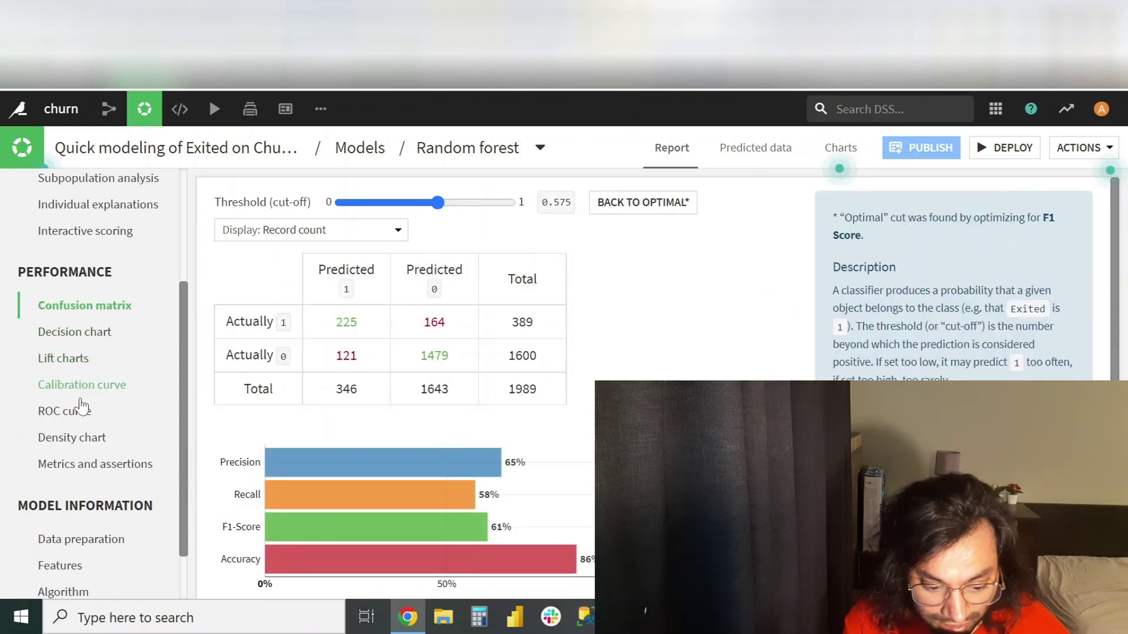
{"action": "left_click", "coordinate": [82, 407]}
{"action": "left_click", "coordinate": [94, 439]}
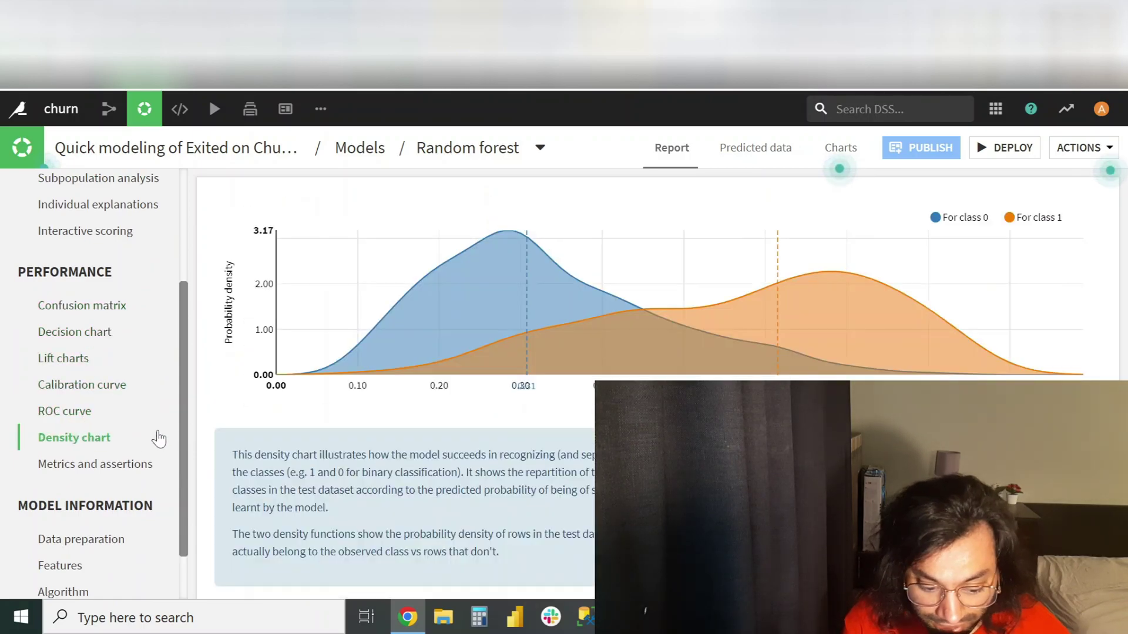
{"action": "left_click", "coordinate": [780, 156]}
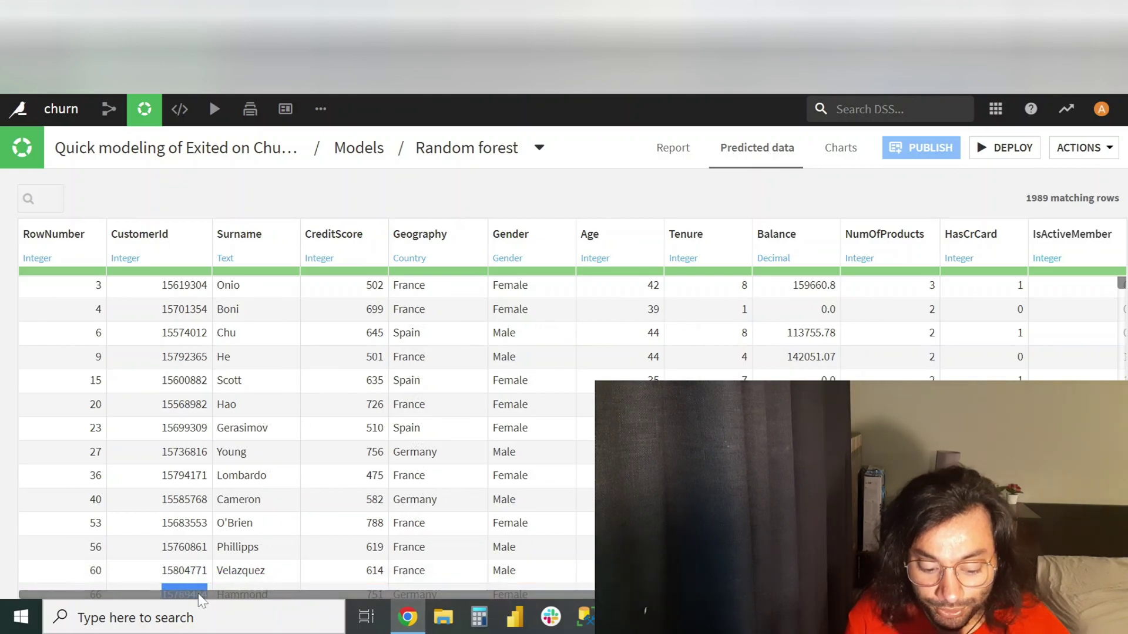
{"action": "left_click_drag", "start_coordinate": [201, 600], "coordinate": [628, 601]}
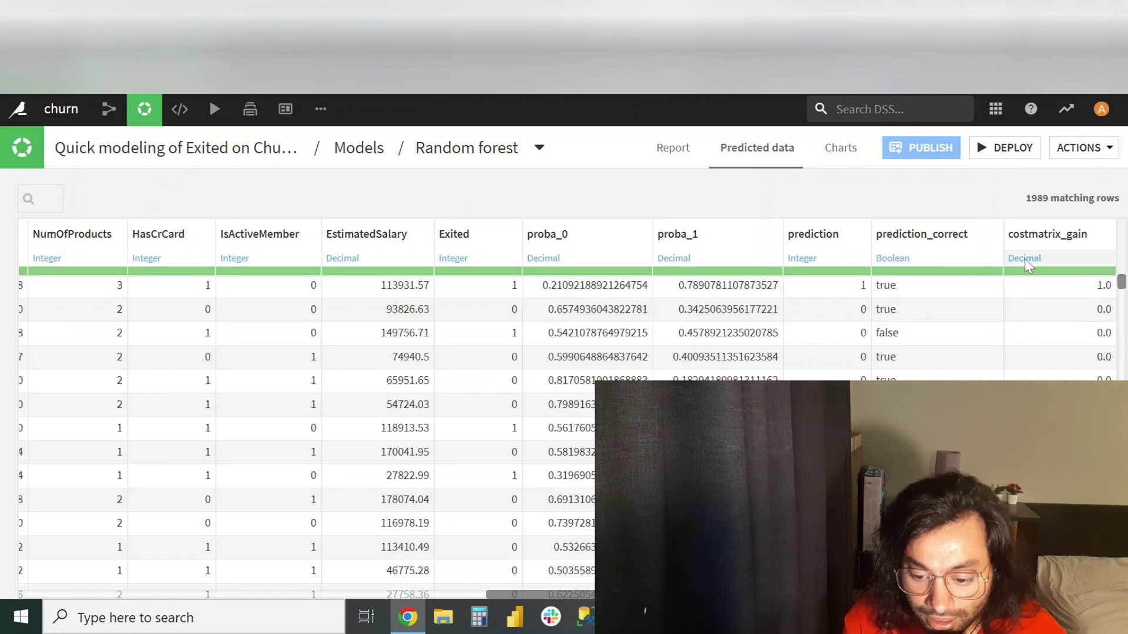
{"action": "mouse_move", "coordinate": [1054, 242]}
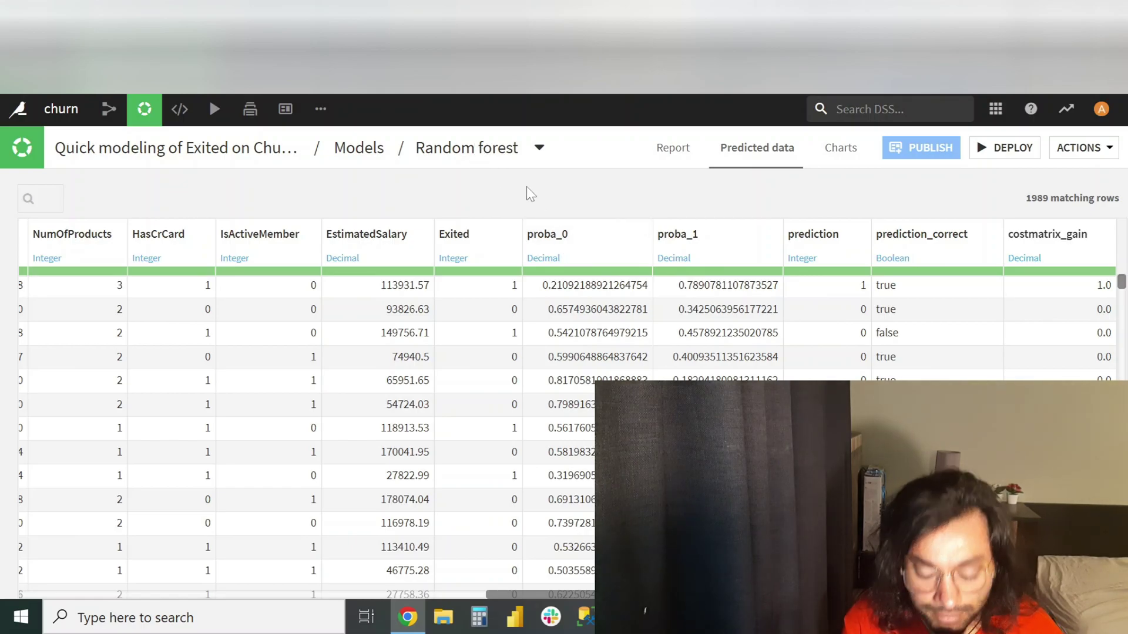
Show charts of the random forest's predicted data.
{"action": "left_click", "coordinate": [829, 157]}
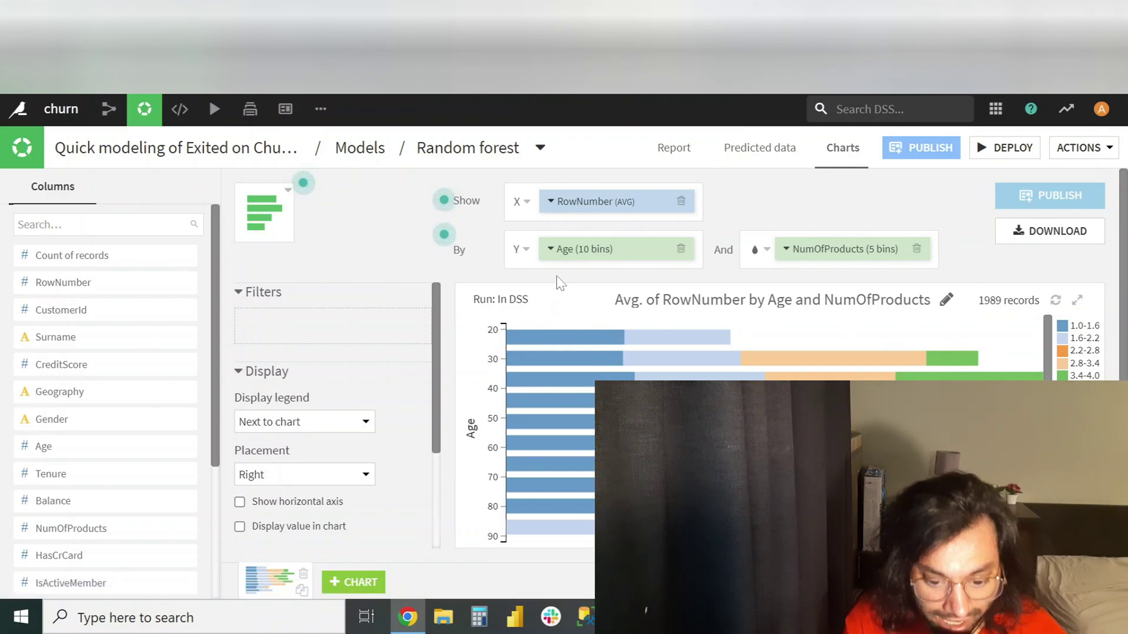
{"action": "scroll", "coordinate": [118, 384], "scroll_direction": "down", "scroll_amount": 2}
{"action": "scroll", "coordinate": [112, 459], "scroll_direction": "down", "scroll_amount": 2}
{"action": "scroll", "coordinate": [113, 458], "scroll_direction": "up", "scroll_amount": 4}
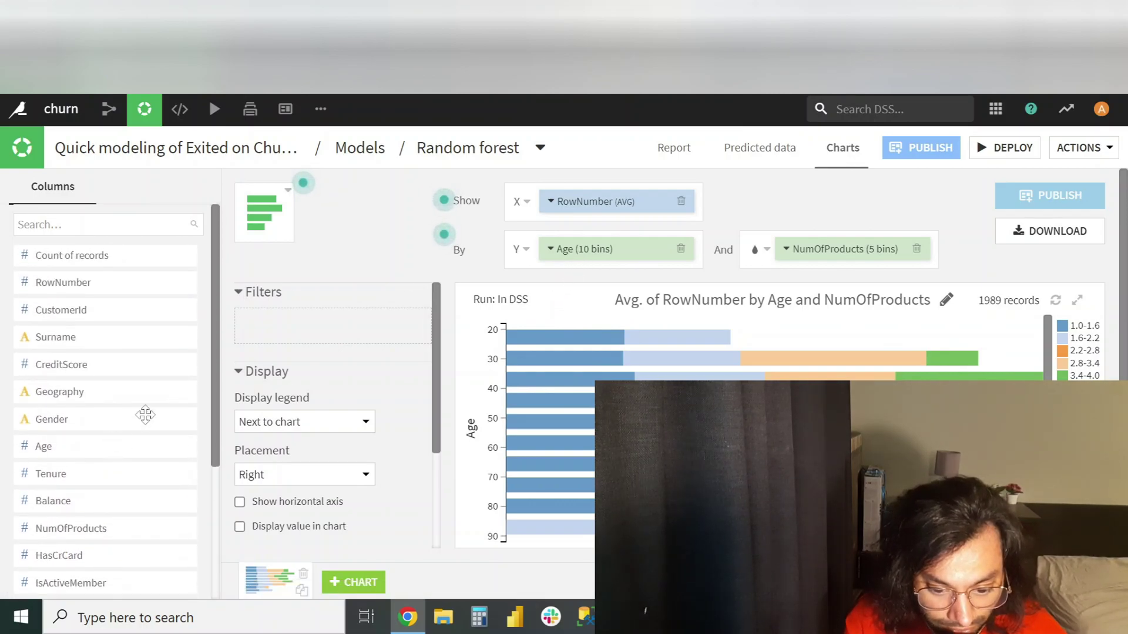
Browse chart types, predicted data and report, then return to the churn project home.
{"action": "left_click", "coordinate": [269, 212]}
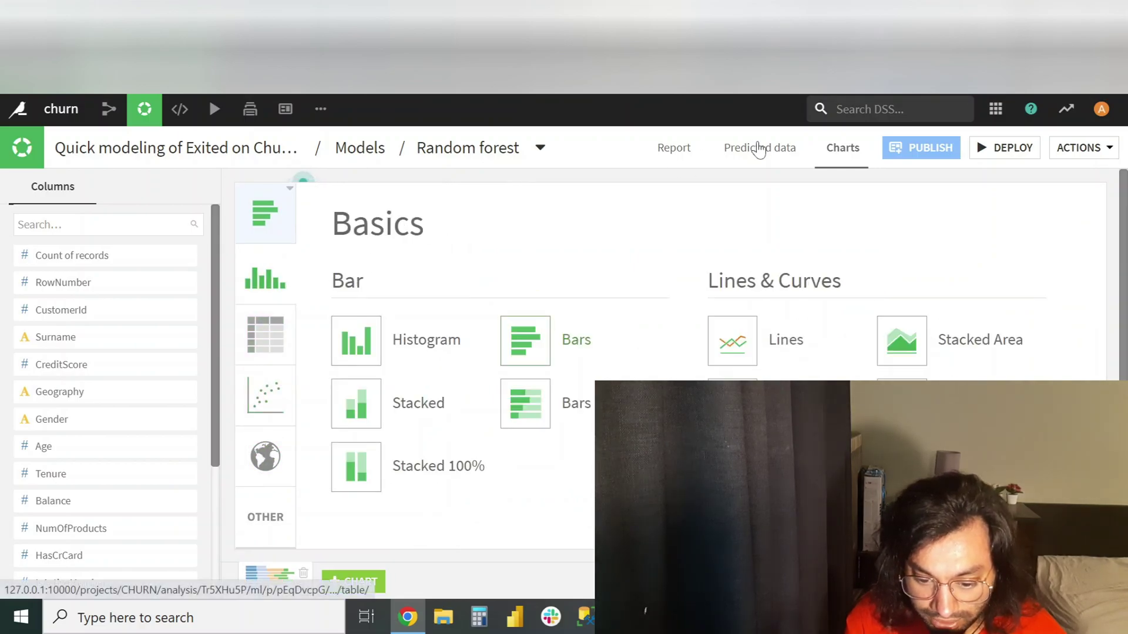
{"action": "left_click", "coordinate": [754, 147]}
{"action": "left_click", "coordinate": [681, 151]}
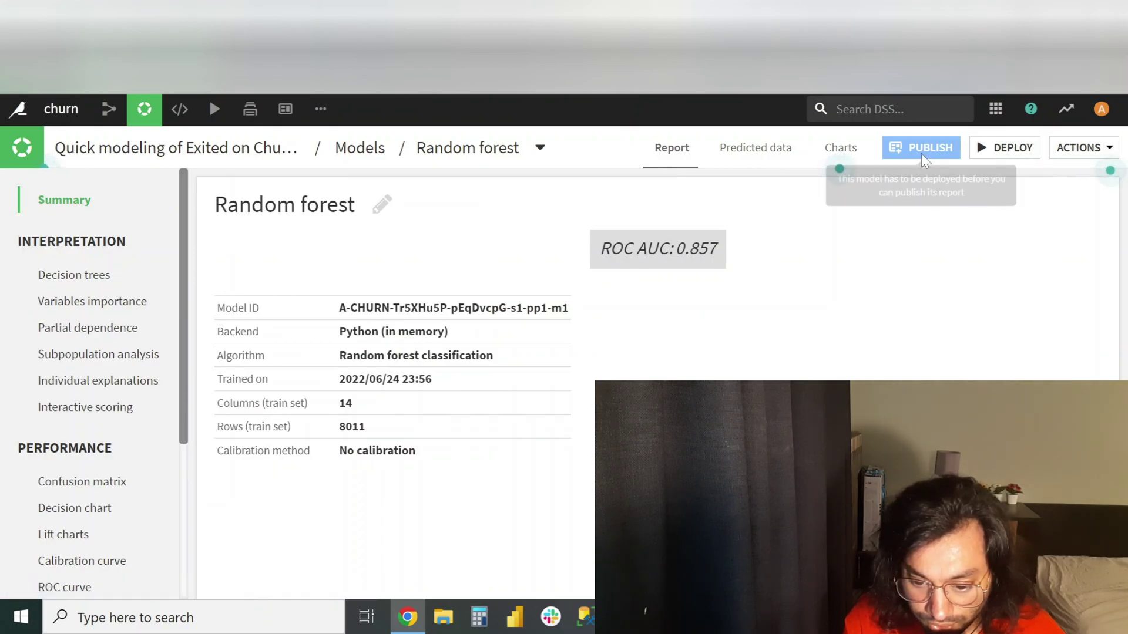
{"action": "left_click", "coordinate": [56, 111]}
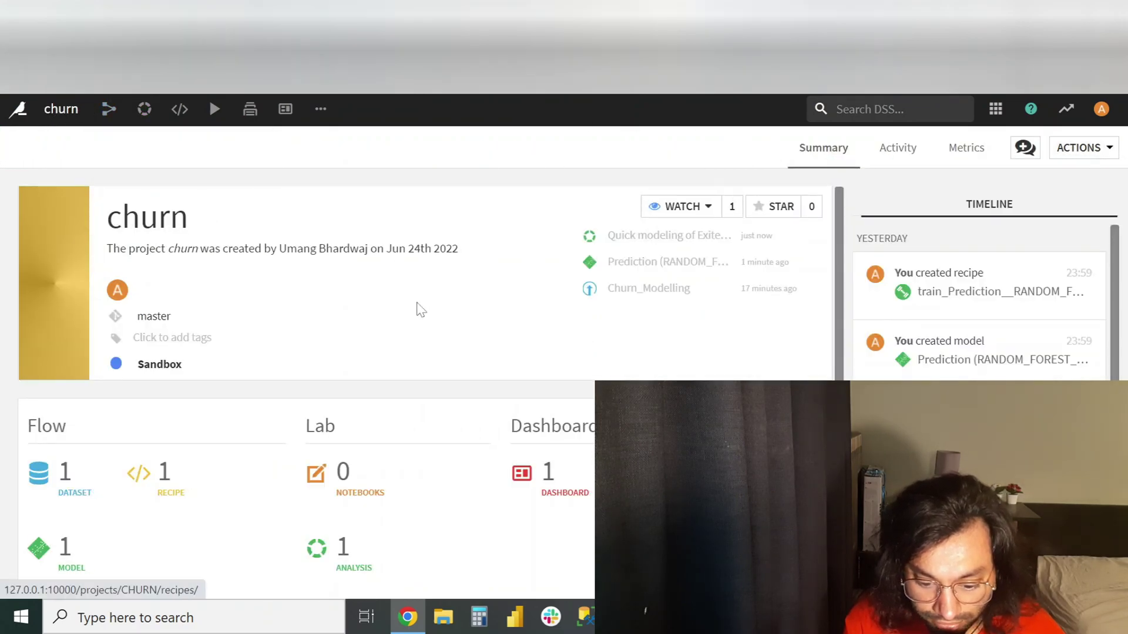
{"action": "scroll", "coordinate": [61, 352], "scroll_direction": "down", "scroll_amount": 3}
{"action": "scroll", "coordinate": [65, 370], "scroll_direction": "up", "scroll_amount": 1}
{"action": "left_click", "coordinate": [76, 316]}
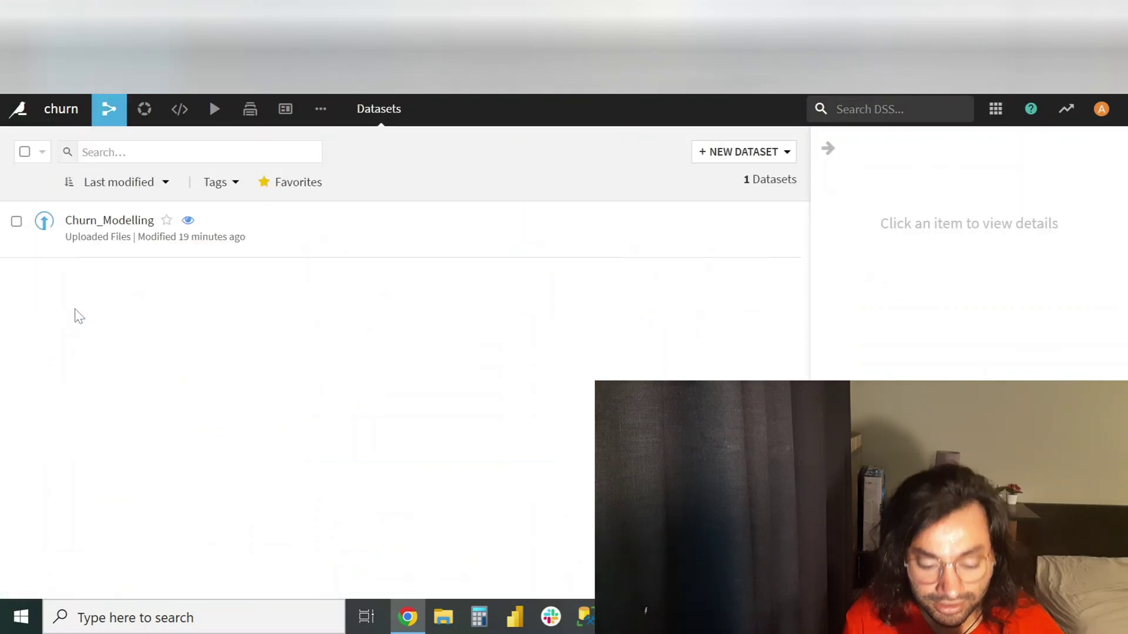
{"action": "left_click", "coordinate": [783, 155]}
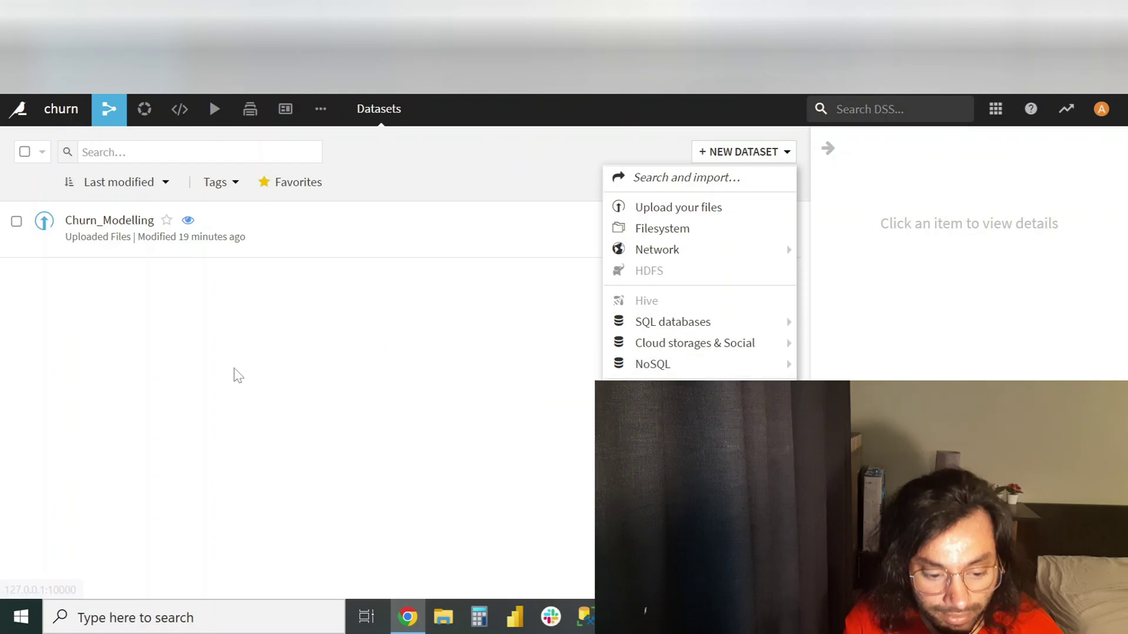
{"action": "left_click", "coordinate": [235, 371]}
{"action": "left_click", "coordinate": [53, 112]}
{"action": "scroll", "coordinate": [166, 331], "scroll_direction": "down", "scroll_amount": 3}
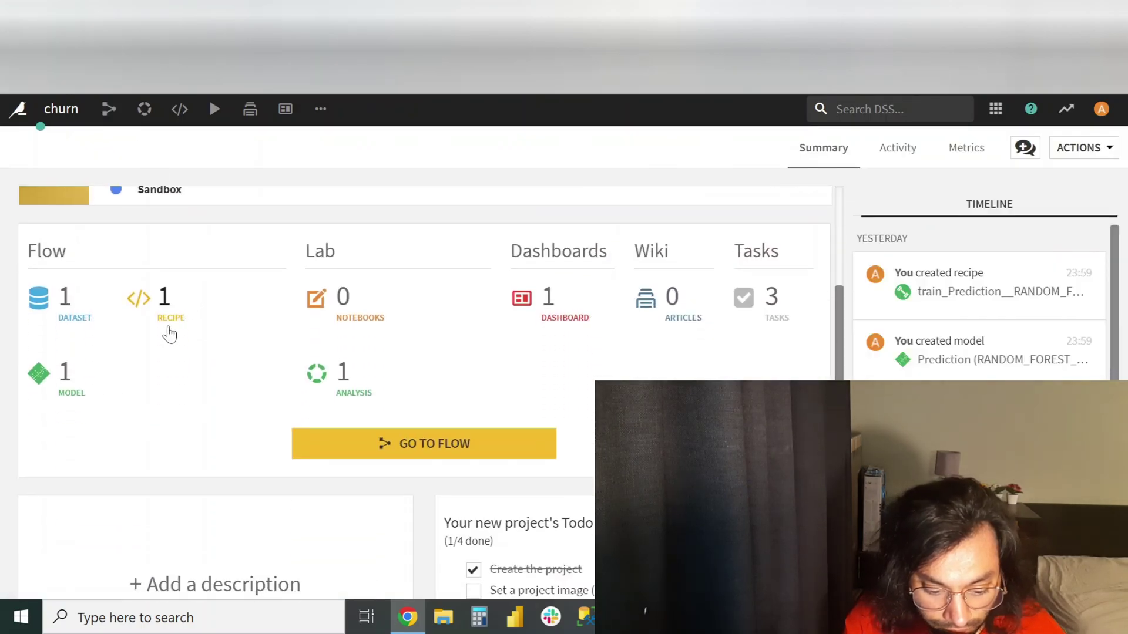
Return to the flow and select the Churn_Modelling dataset to list its visual recipes.
{"action": "left_click", "coordinate": [355, 446]}
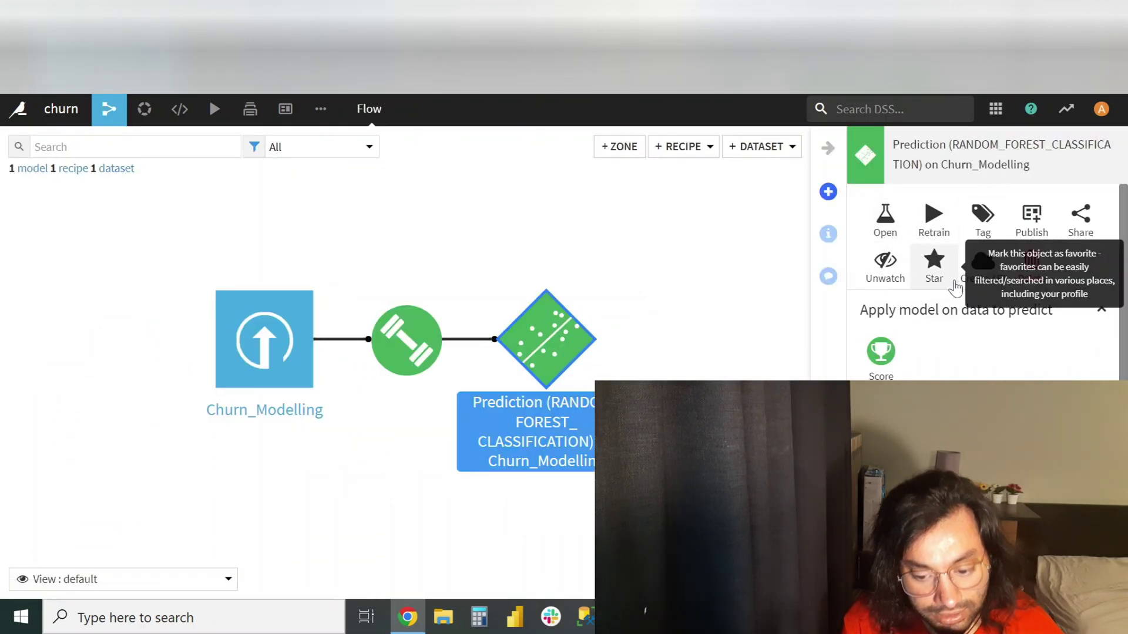
{"action": "left_click", "coordinate": [683, 278]}
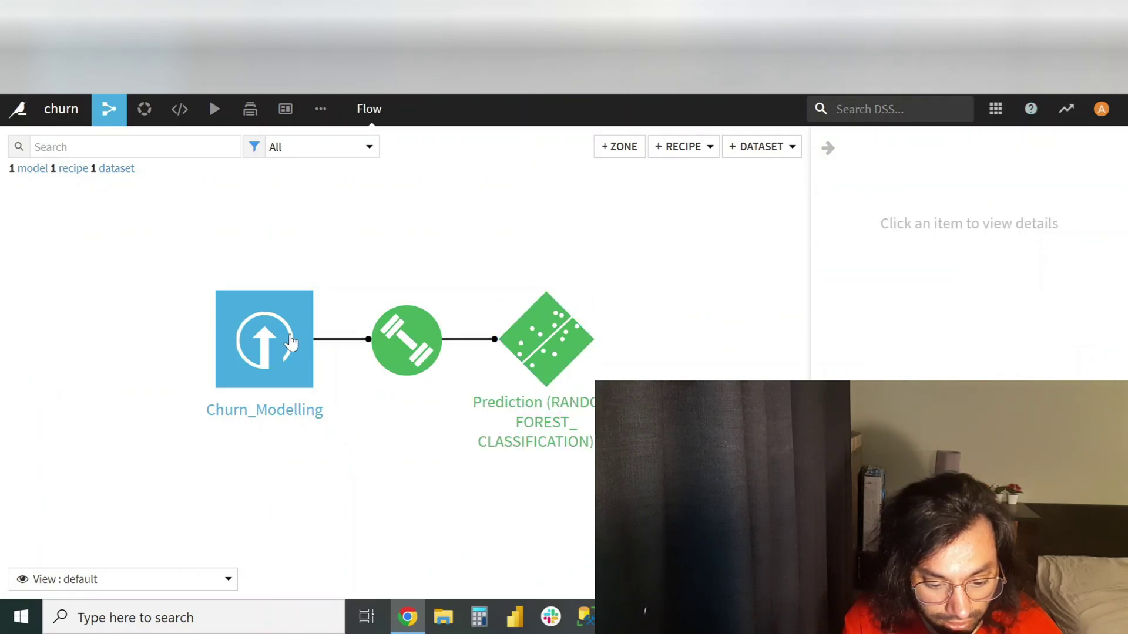
{"action": "left_click", "coordinate": [265, 339]}
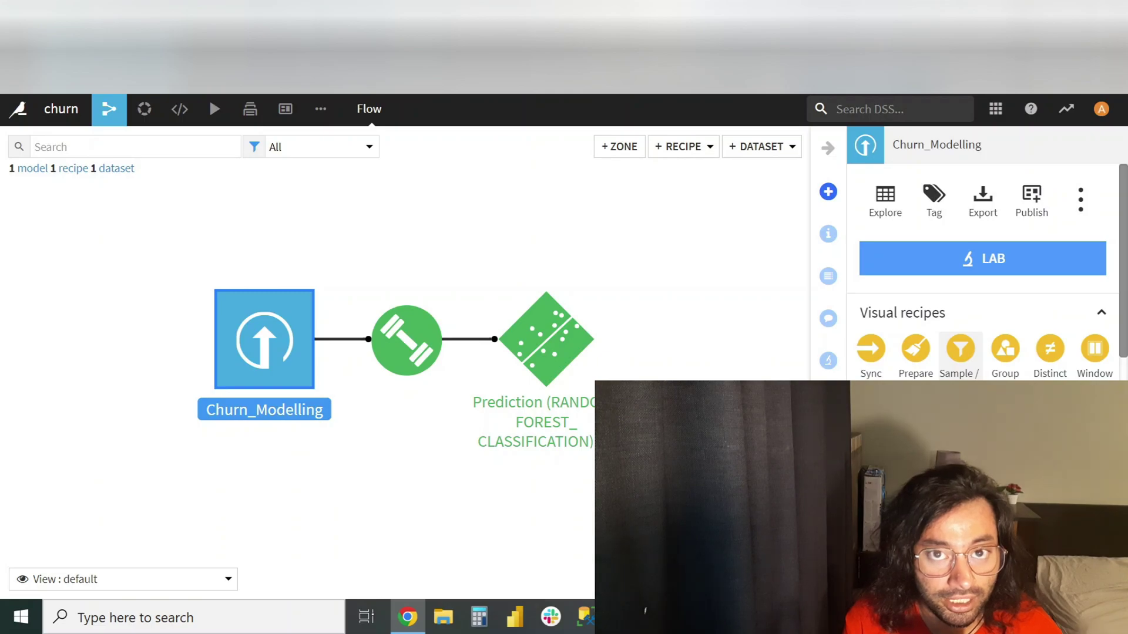
{"action": "scroll", "coordinate": [936, 331], "scroll_direction": "down", "scroll_amount": 1}
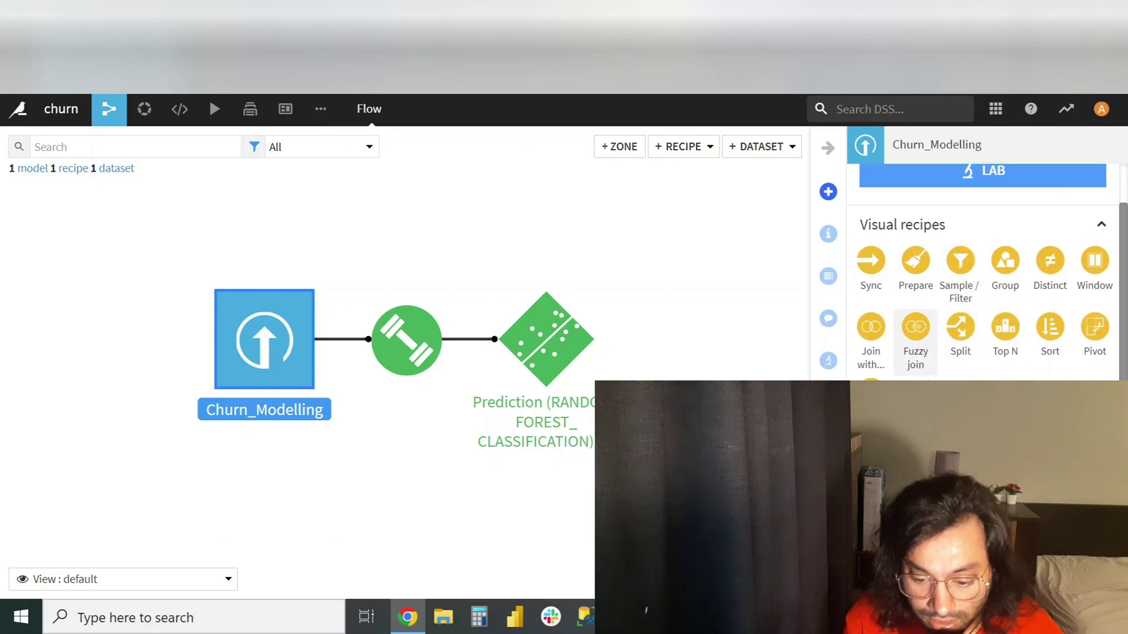